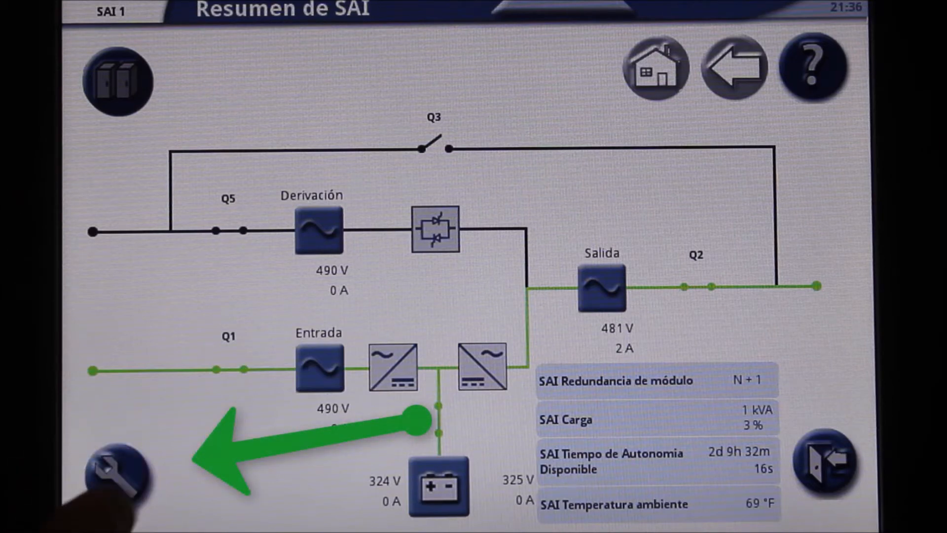
# Step: From the system settings menu, reach Language Settings and choose English as the interface language
pyautogui.click(117, 474)
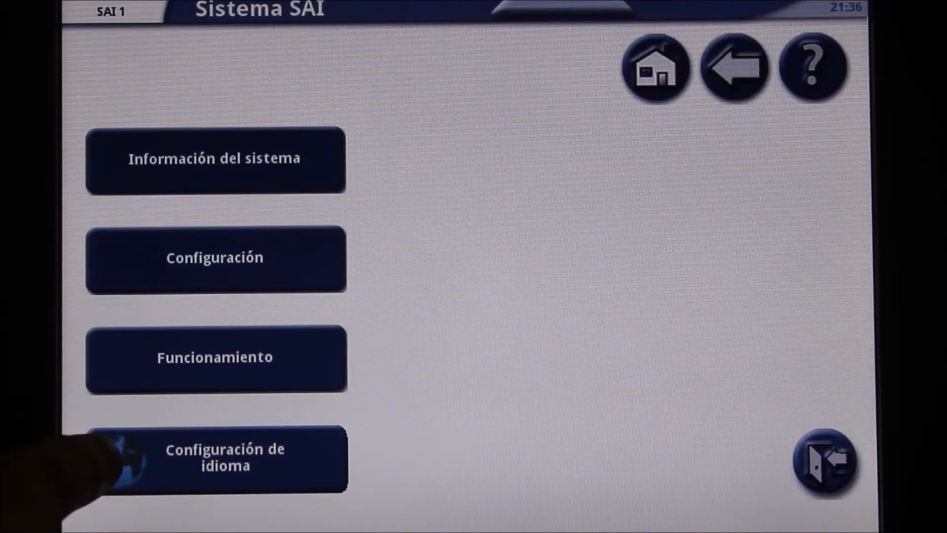
pyautogui.click(119, 455)
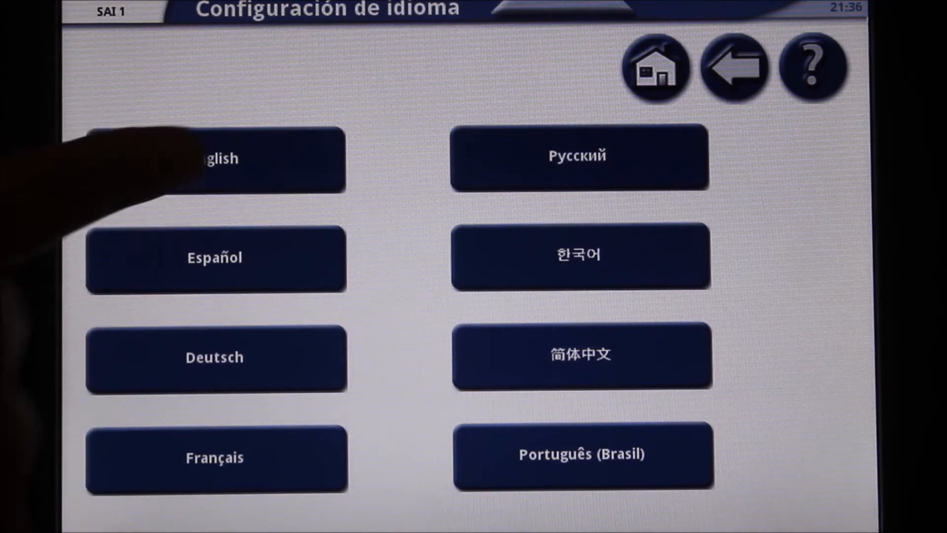
pyautogui.click(192, 158)
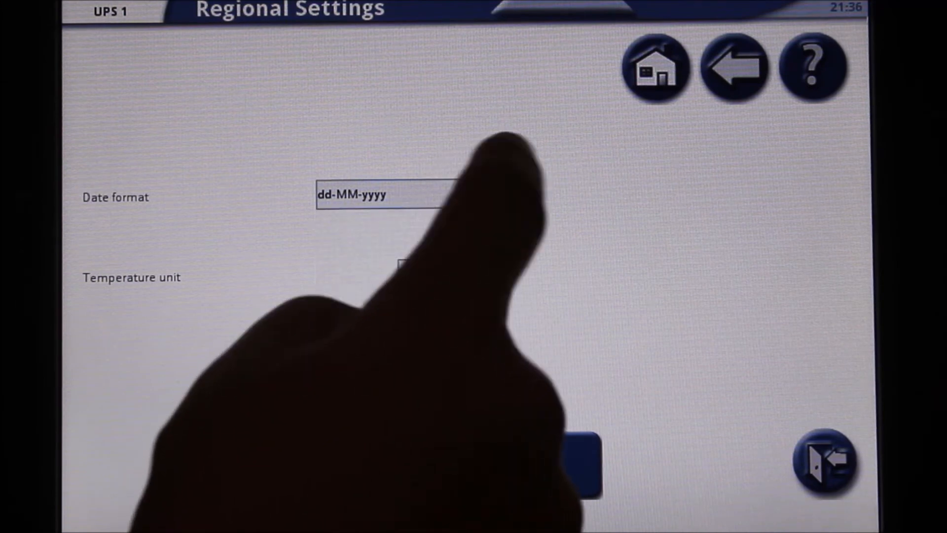
# Step: Set the date format to MM-dd-yyyy in Regional Settings
pyautogui.click(488, 194)
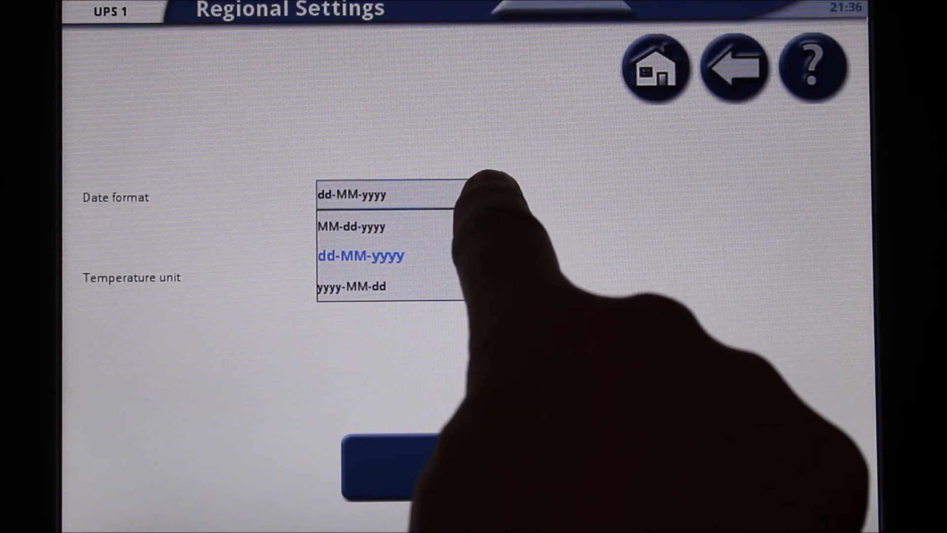
pyautogui.click(466, 225)
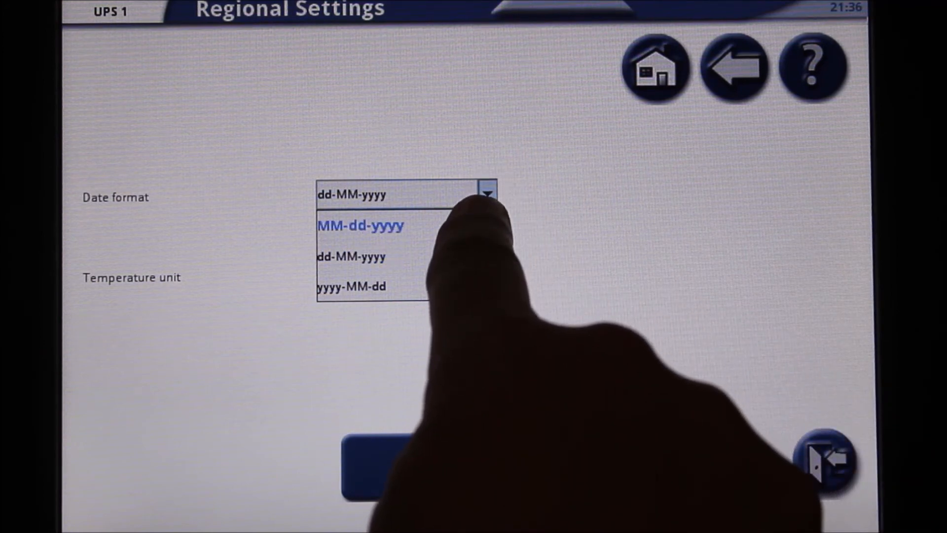
pyautogui.click(385, 226)
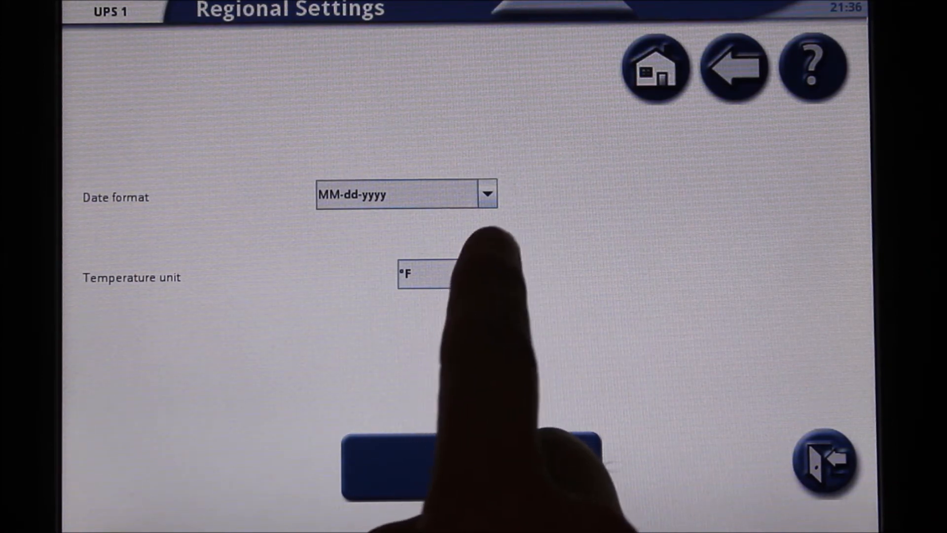
pyautogui.click(485, 274)
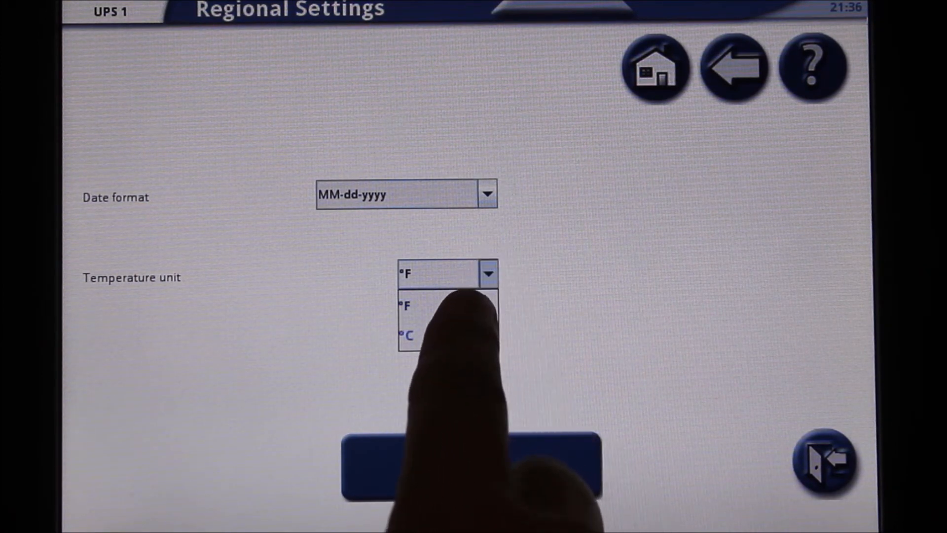
# Step: Keep °F as the temperature unit and confirm the regional settings with Finish
pyautogui.click(436, 306)
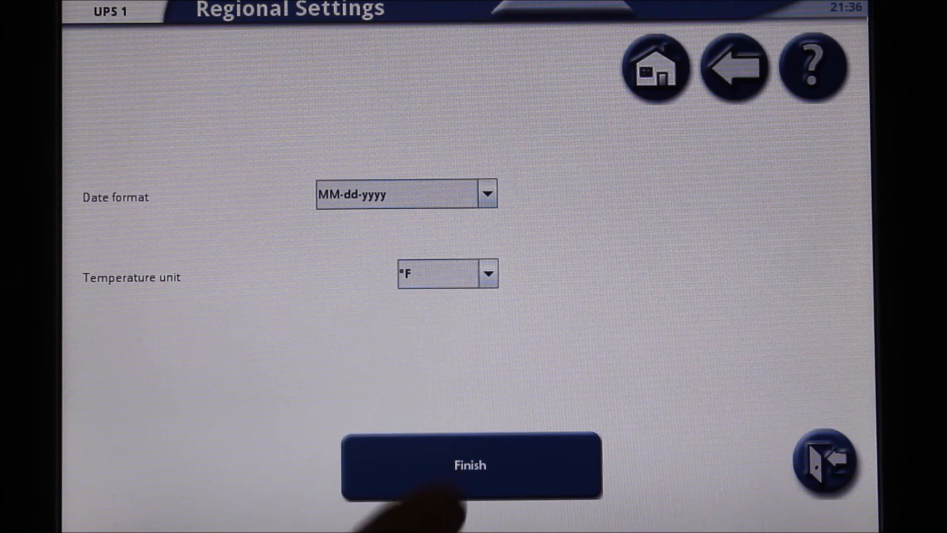
pyautogui.click(472, 465)
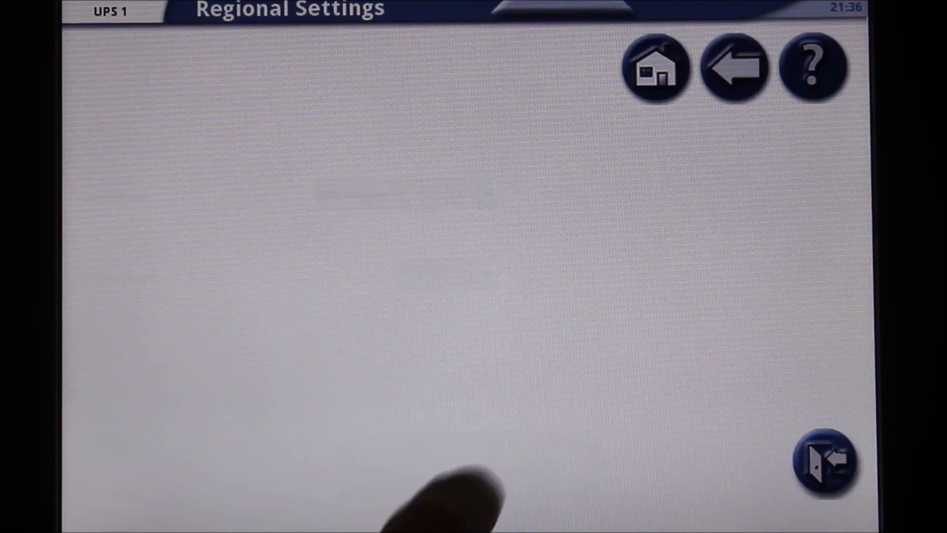